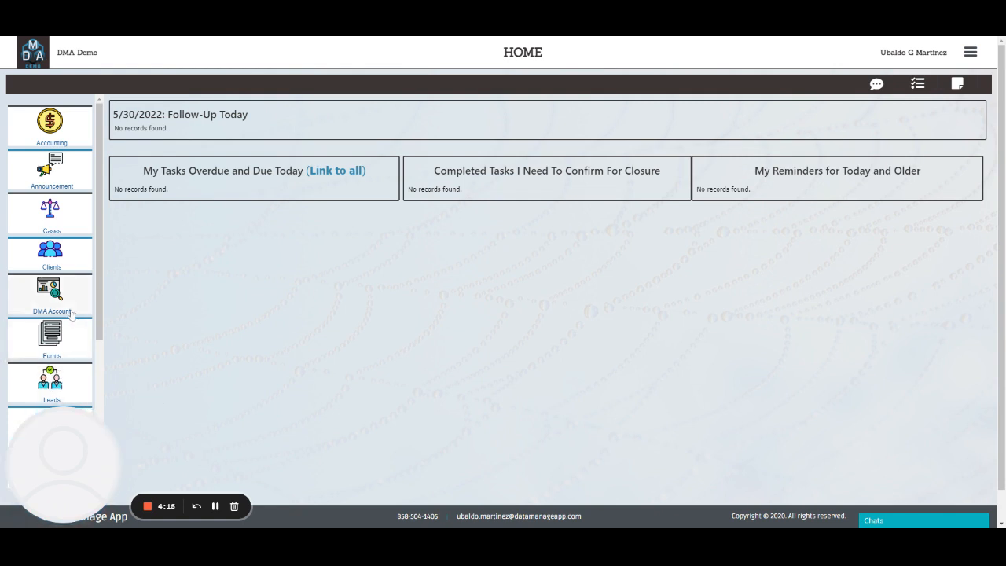
- Go to the Leads section and start a new, blank Lead Add form
scroll(103, 253, down, 2)
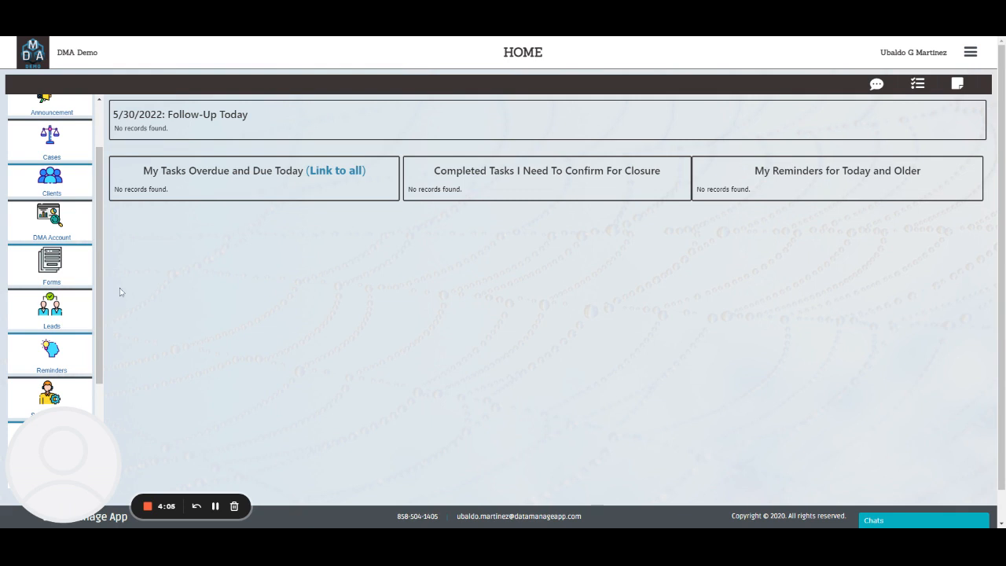
click(213, 509)
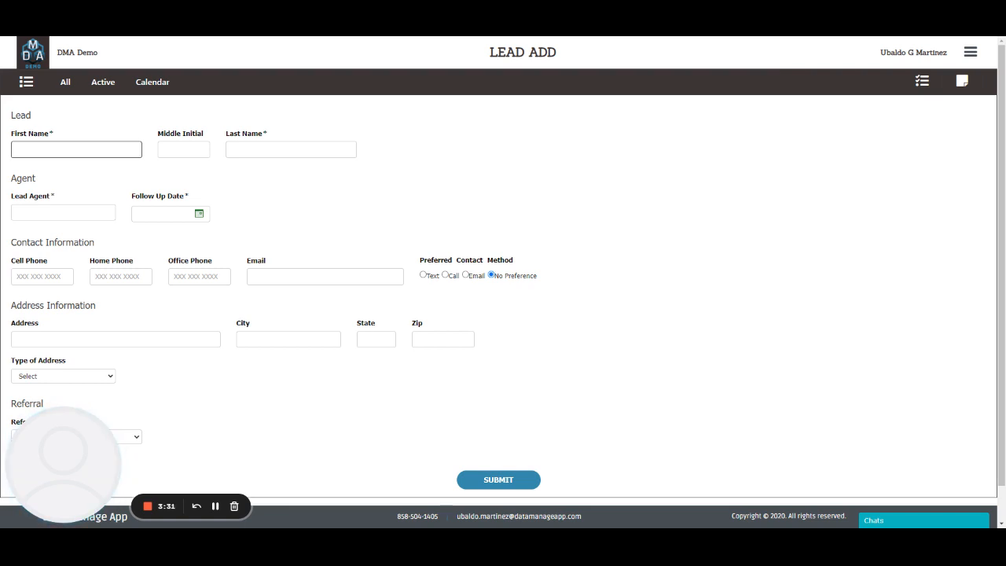
- Enter the lead's first name, middle initial and last name, then begin typing the lead agent's name
key(Tab)
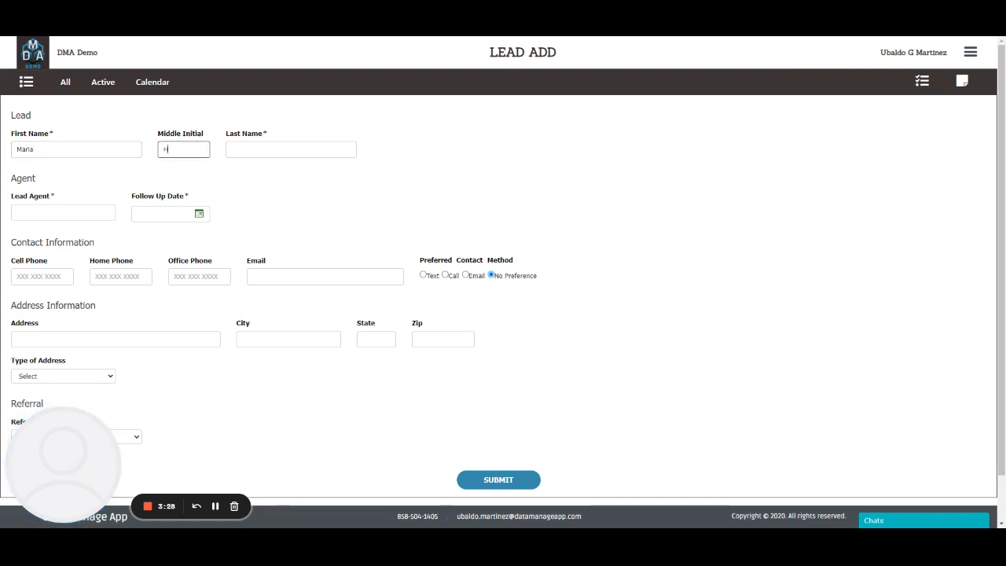
key(Tab)
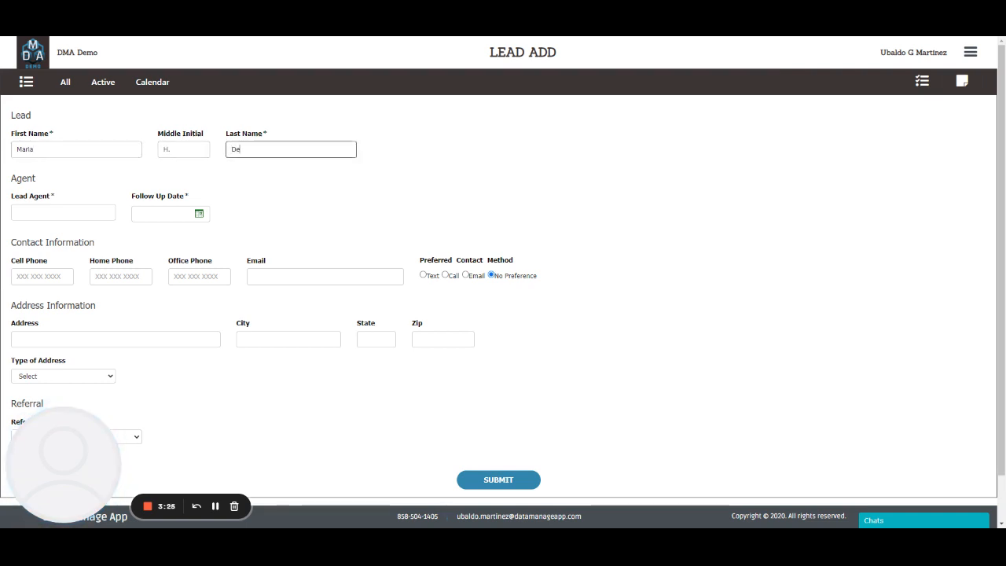
key(Tab)
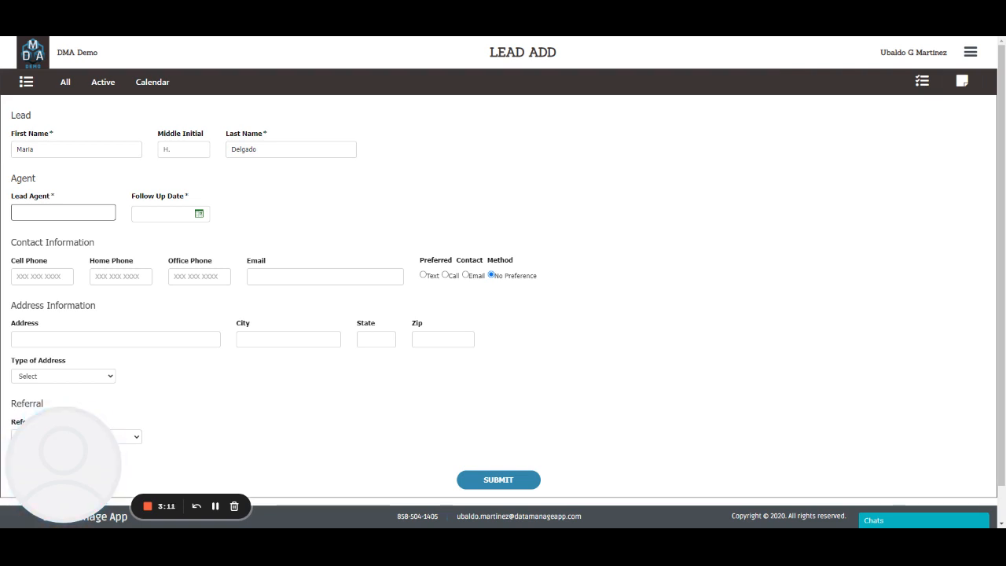
text(Saul)
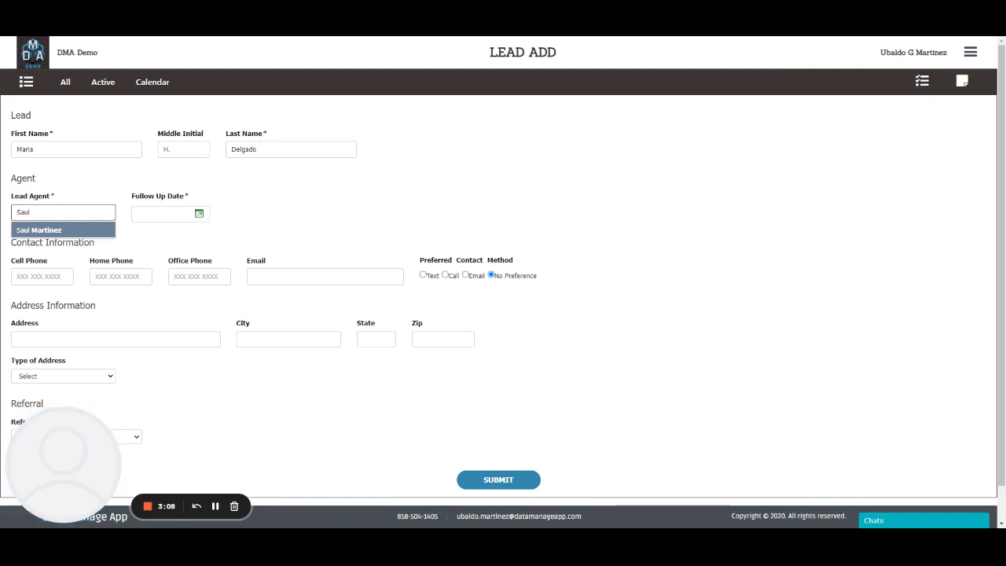
- Assign the suggested lead agent and pick 06/06/2022 as the follow-up date
click(44, 230)
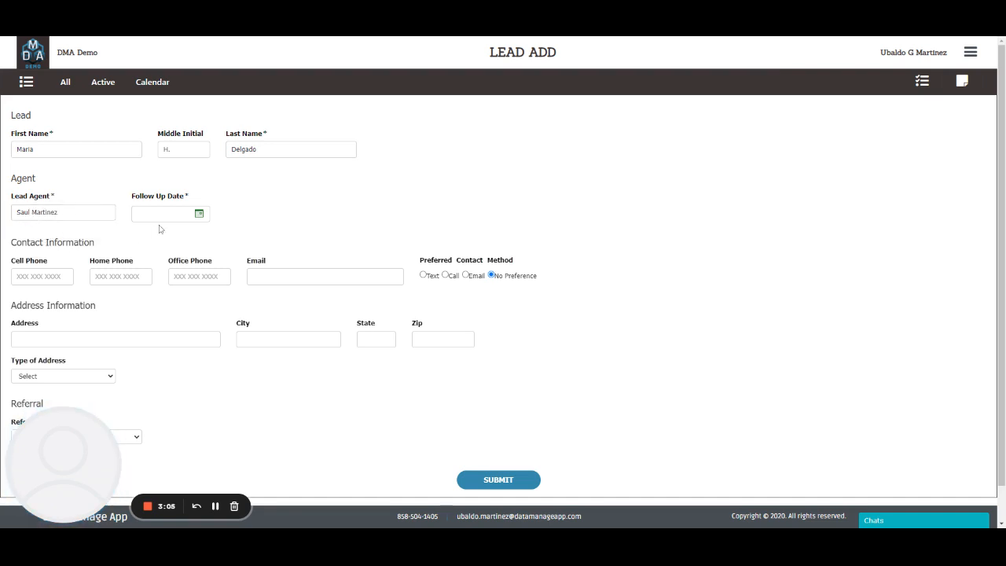
click(198, 217)
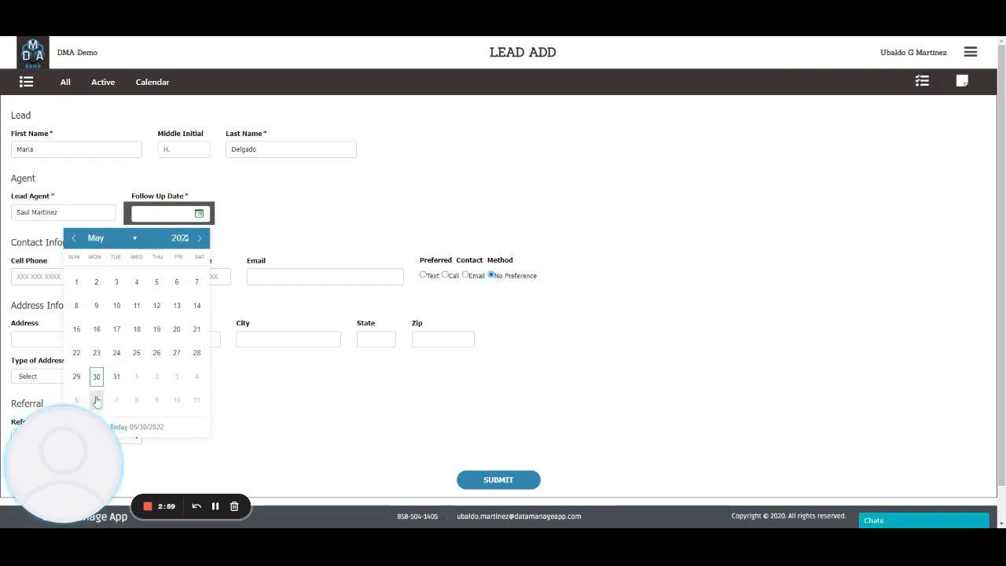
click(97, 400)
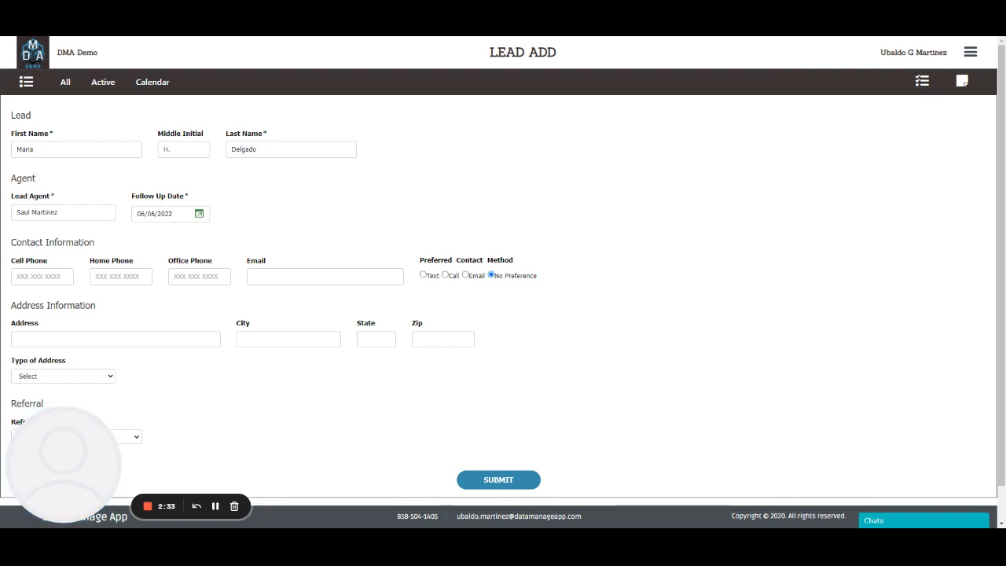
click(43, 277)
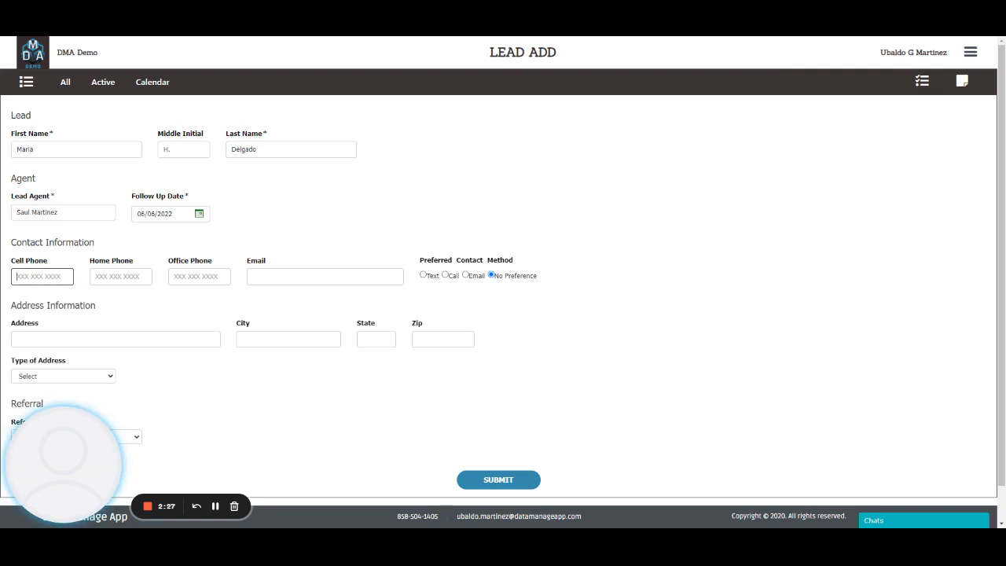
- Enter the lead's cell phone number and e-mail address, fixing a typo in the e-mail
text(123)
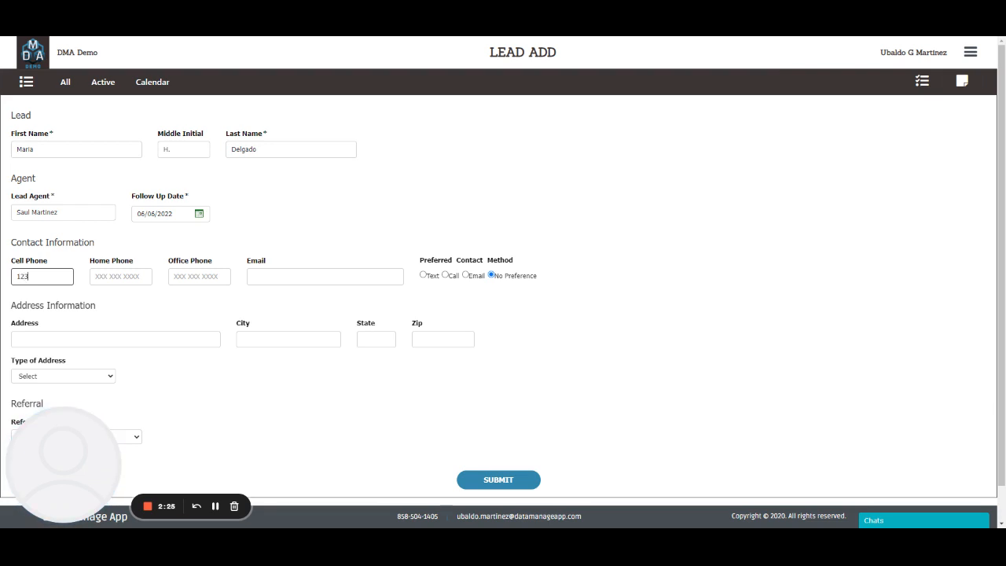
text(-4567890)
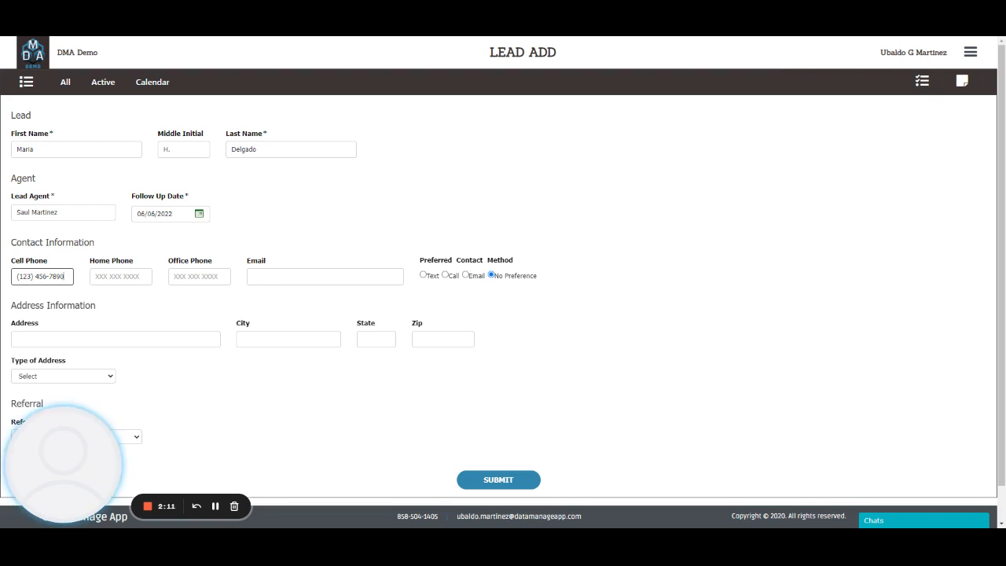
click(314, 277)
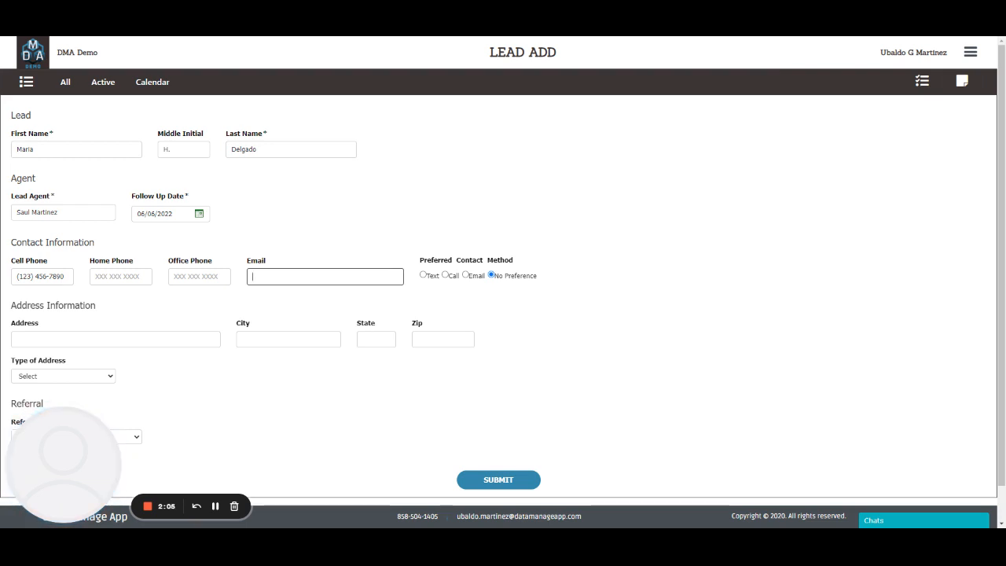
text(mariadelga)
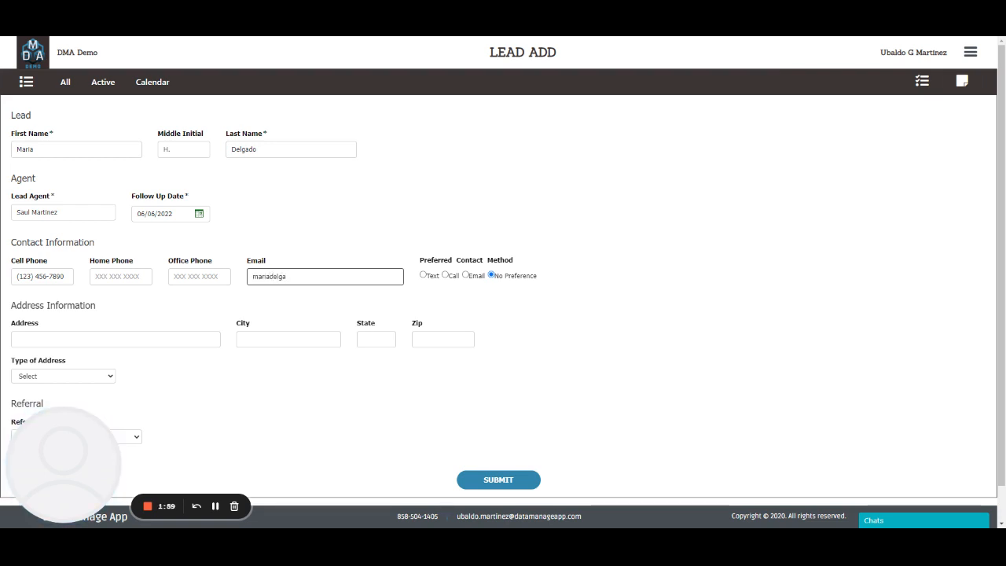
text(d)
key(BackSpace)
key(BackSpace)
text(ado@fake.com)
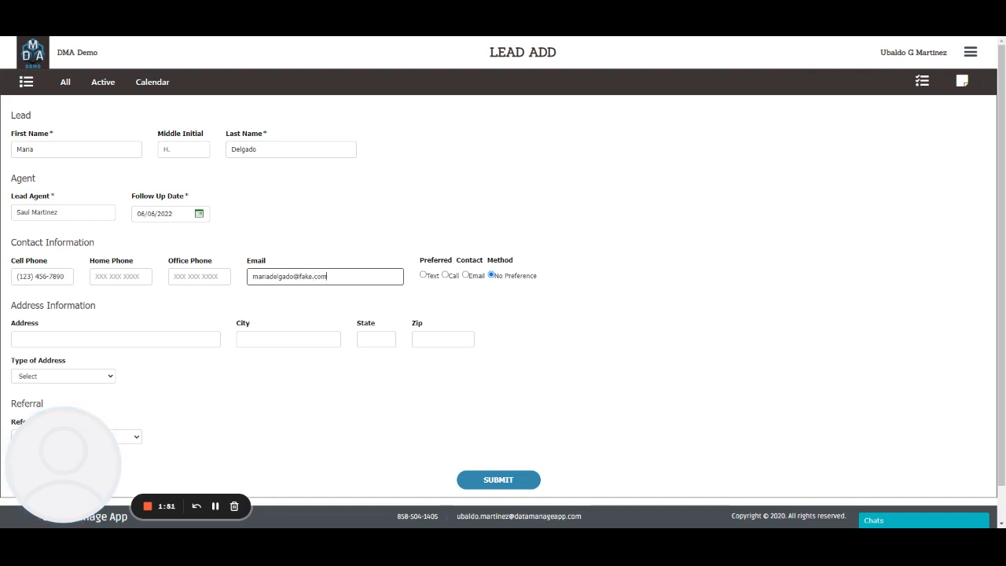
- Make Text the preferred contact method and fill in the lead's street address, city, state and zip
click(423, 275)
click(126, 338)
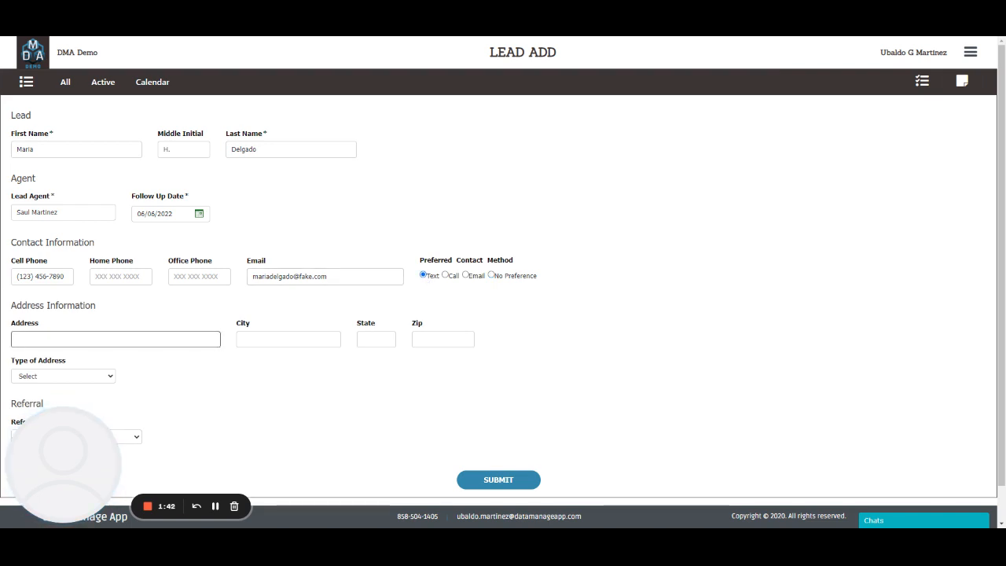
text(123 Fake St.)
key(Tab)
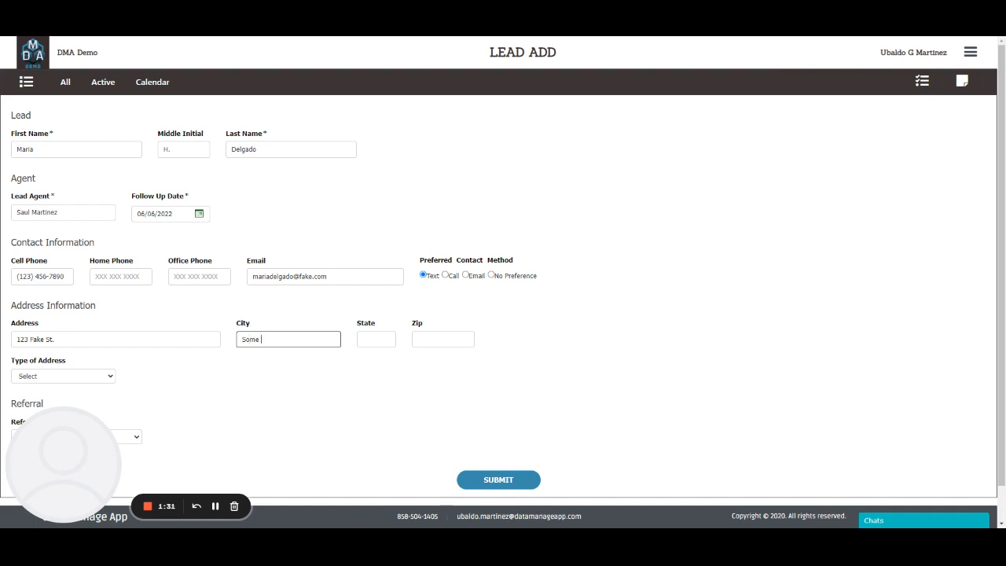
key(Tab)
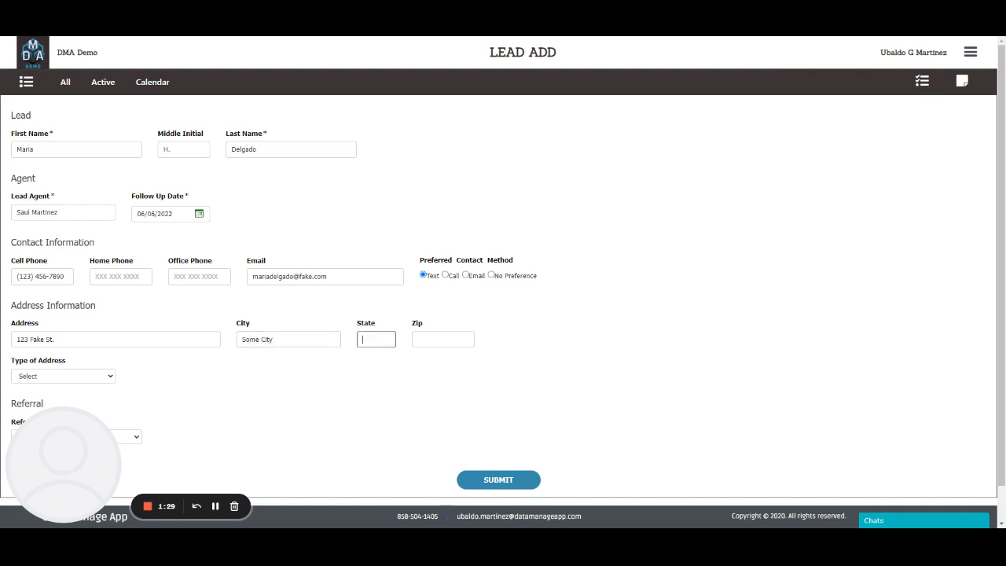
text(IL)
key(Tab)
text(1235)
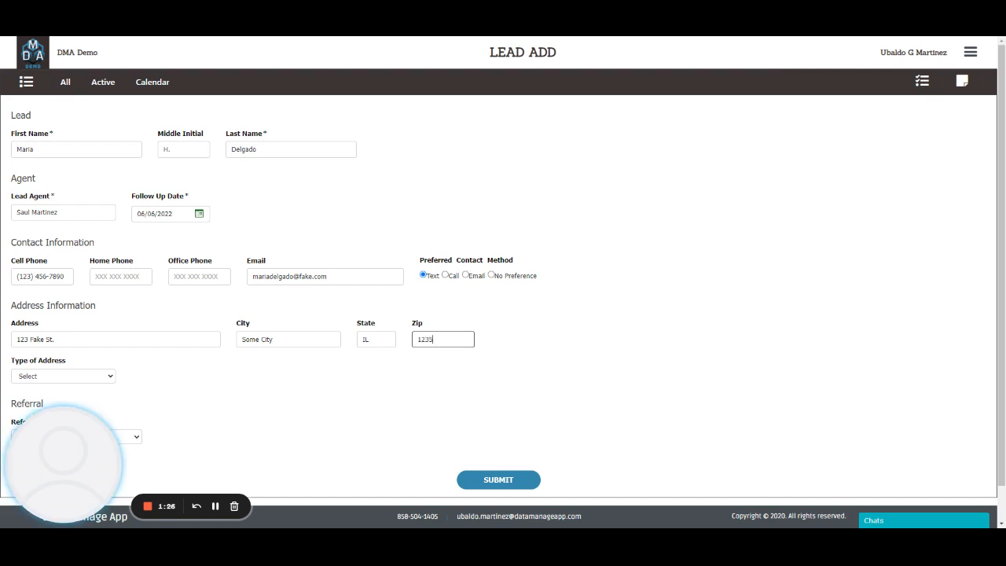
text(6)
click(100, 376)
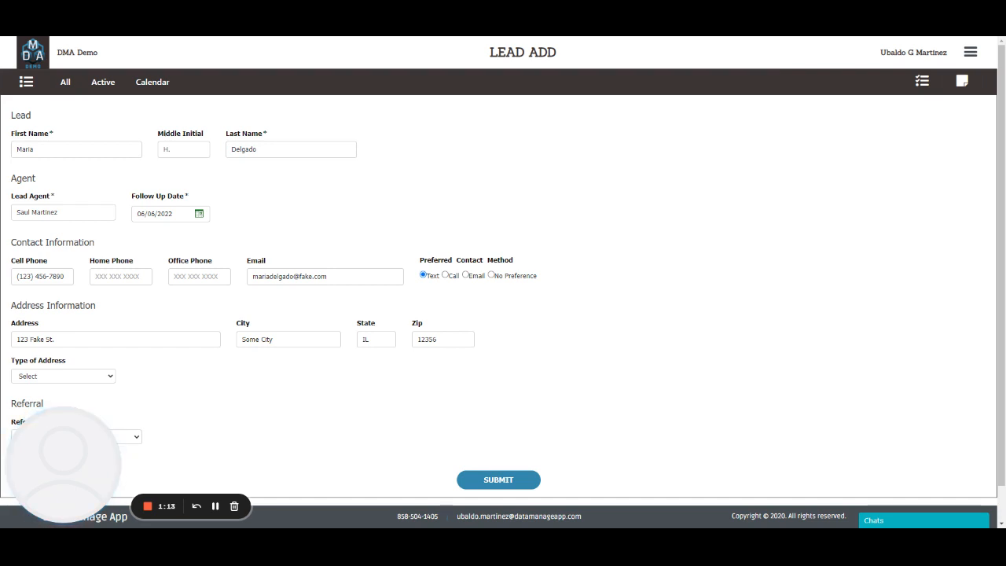
- Choose Residential as the type of address
click(81, 398)
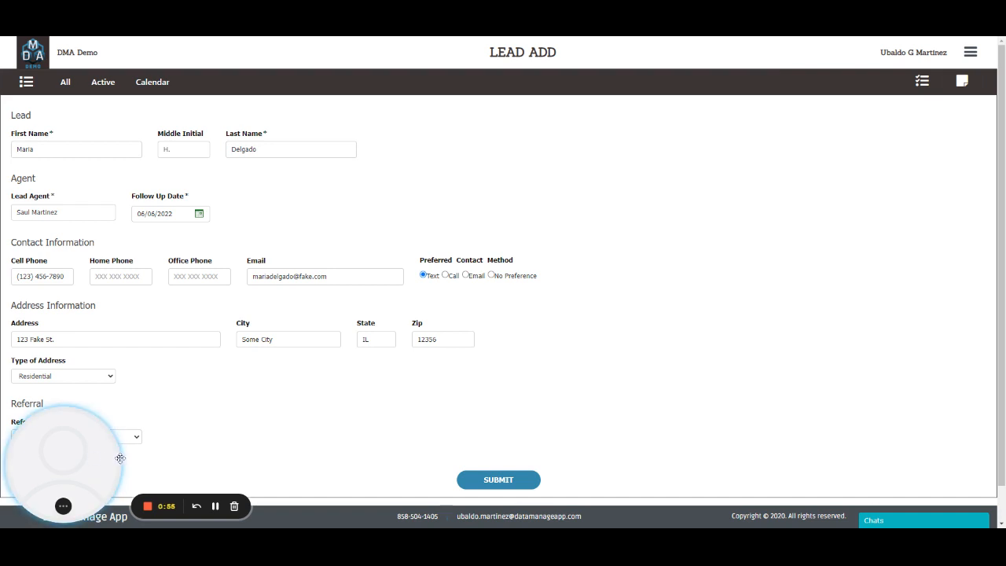
- Submit the completed form to create lead record LD-8-22-1
click(498, 479)
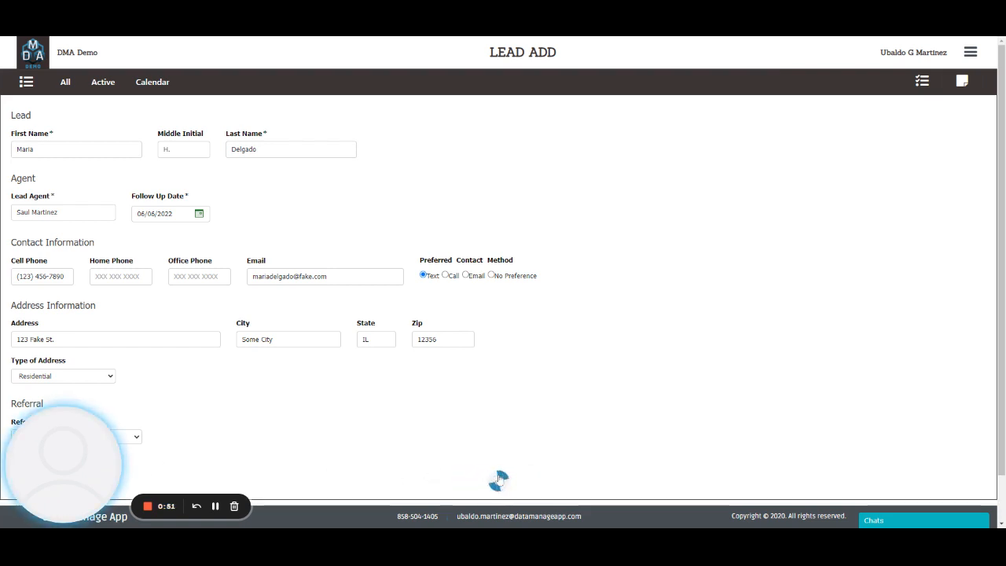